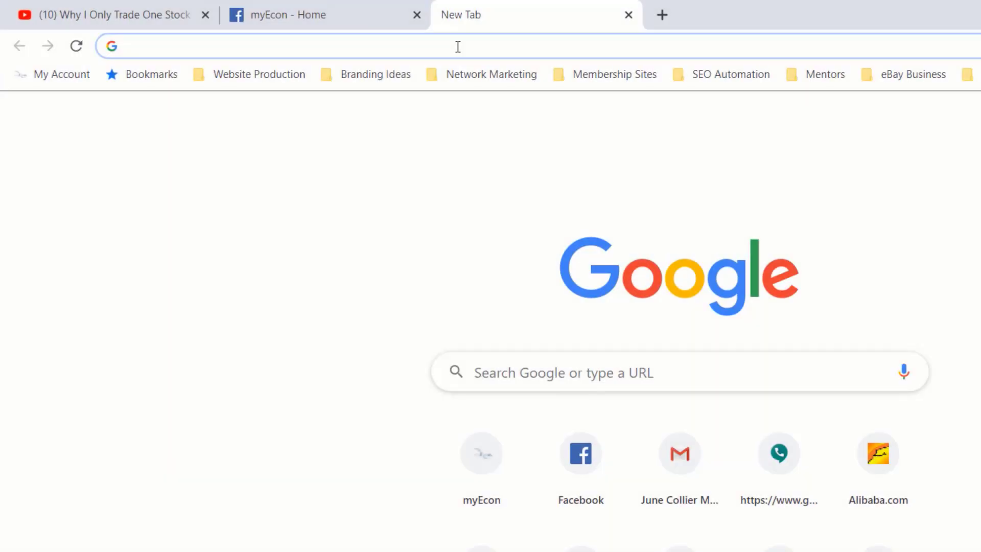
# Step: Go to bit.ly/GooglemyEcon to load the Shared 2 Associates Drive folder
pyautogui.write('b')
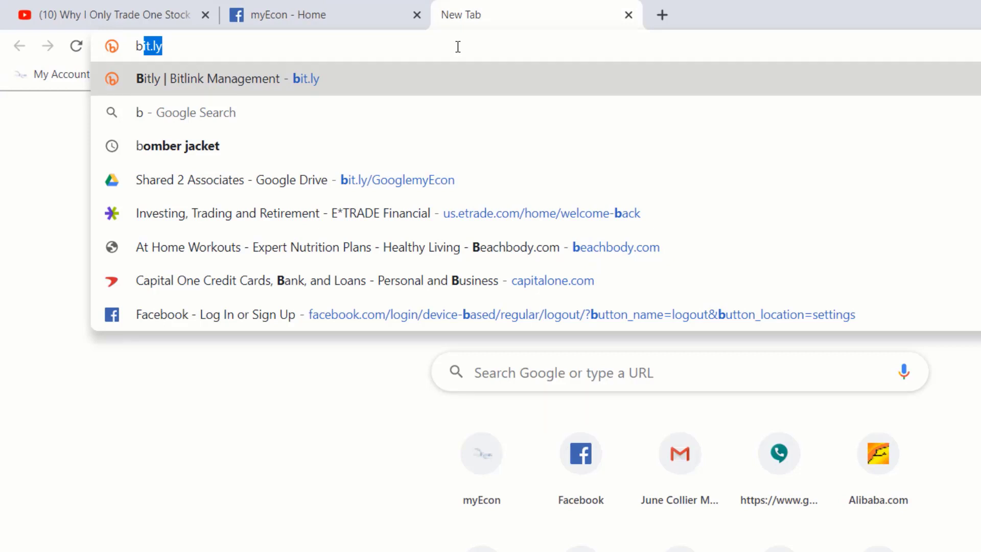
pyautogui.write('it.ly')
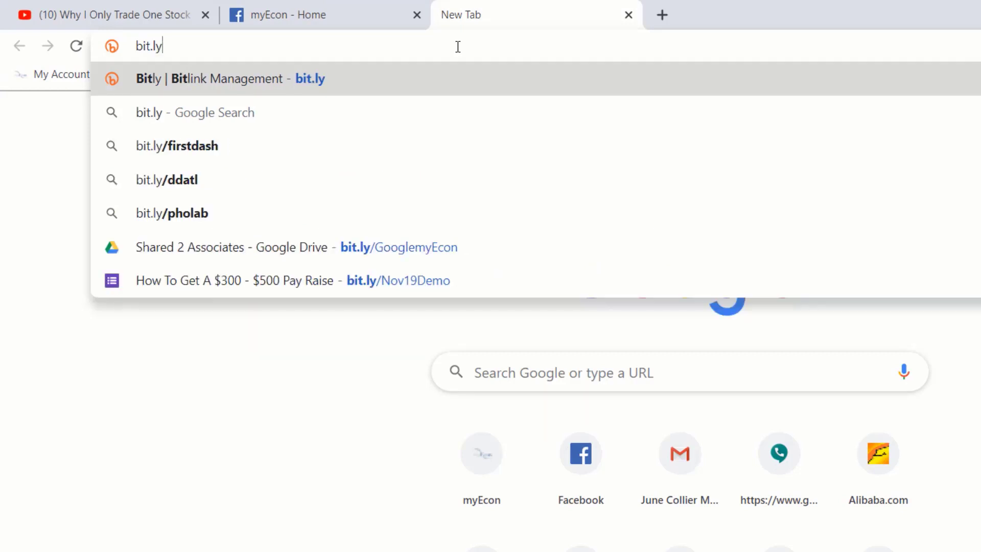
pyautogui.write('/go')
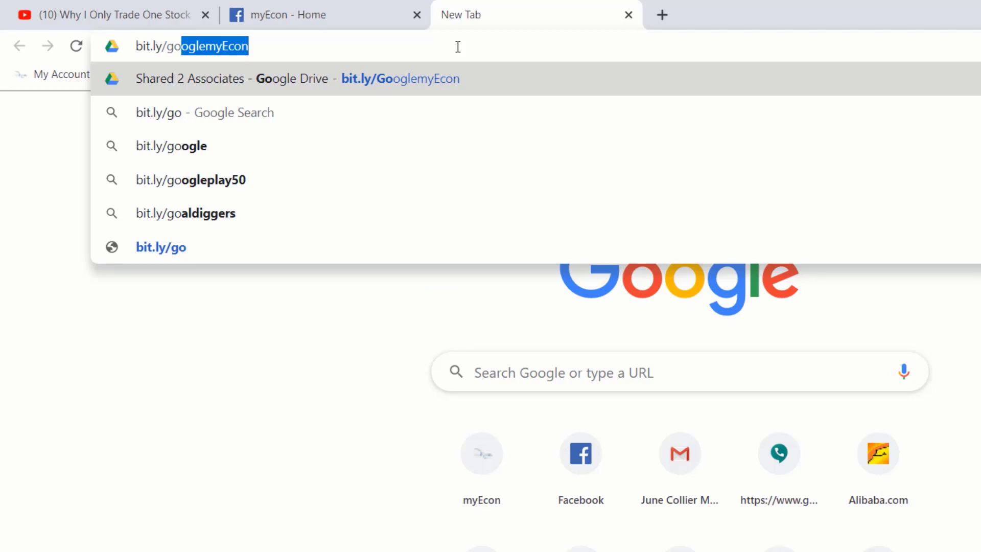
pyautogui.press('BackSpace')
pyautogui.press('BackSpace')
pyautogui.press('BackSpace')
pyautogui.write('G')
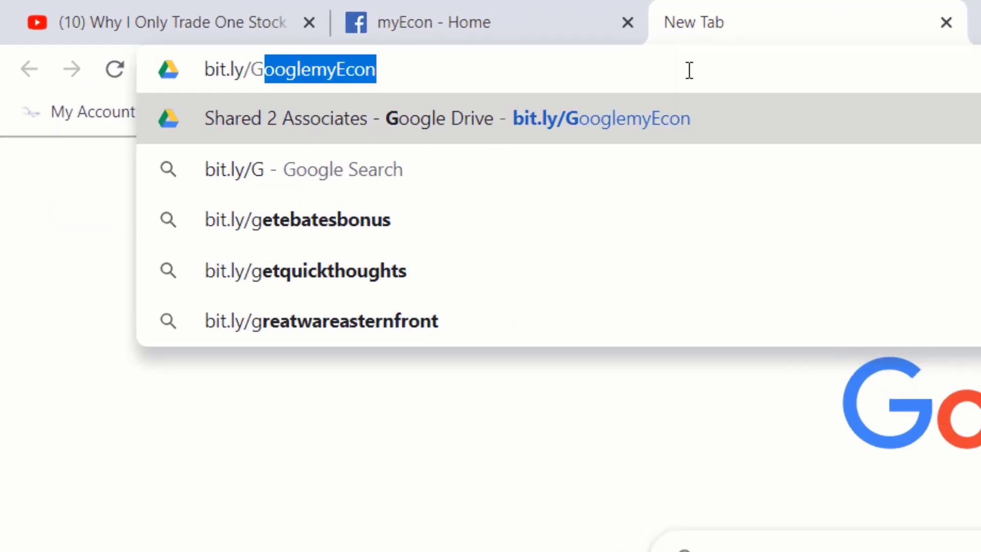
pyautogui.press('Return')
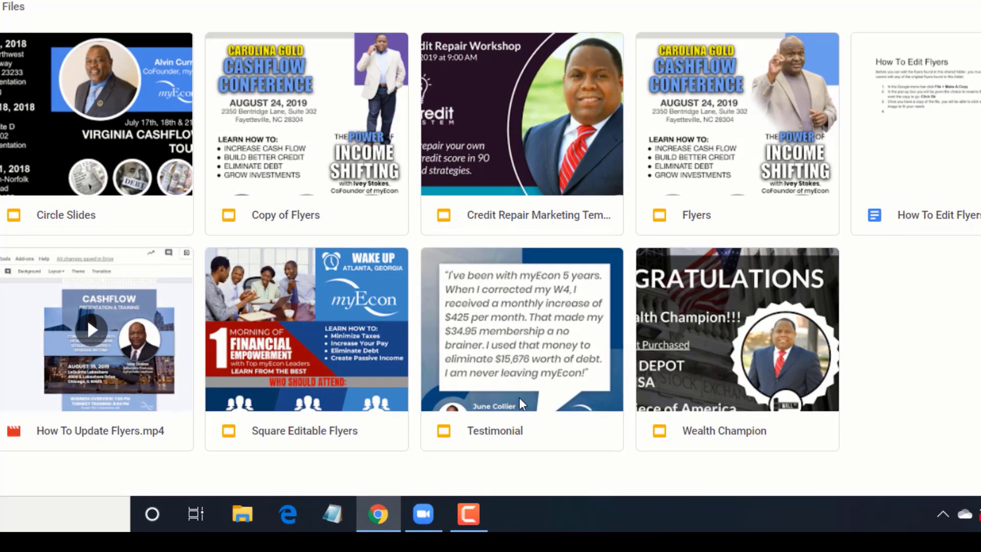
# Step: Open the Testimonial file from the Shared 2 Associates folder in Google Slides
pyautogui.doubleClick(486, 307)
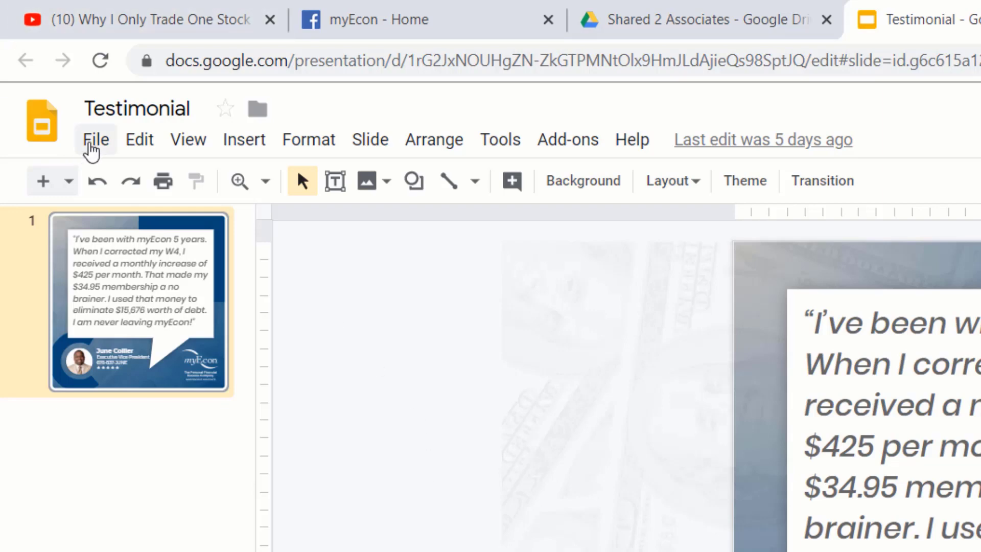
# Step: Create 'Copy of Testimonial' via Make a copy, then close the original Testimonial tab
pyautogui.click(92, 148)
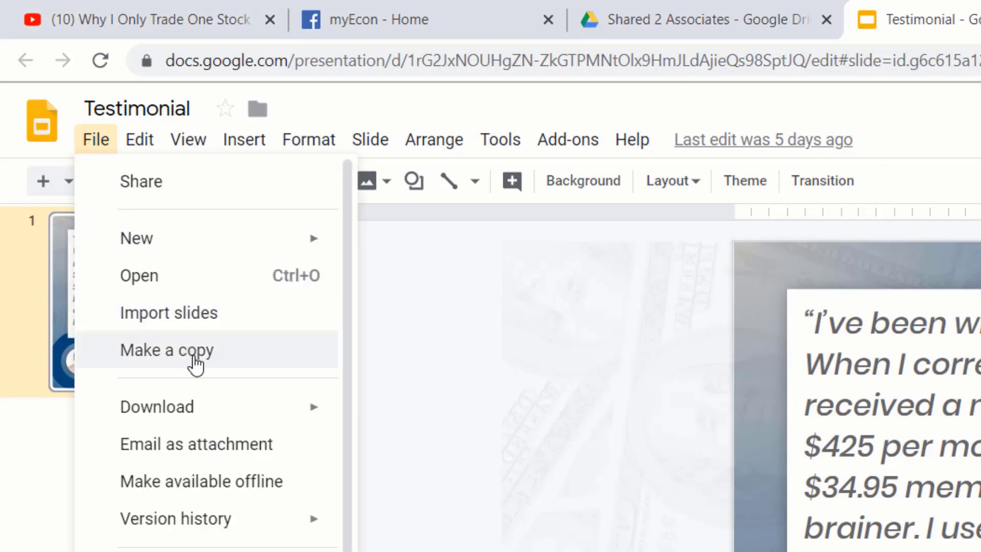
pyautogui.click(196, 364)
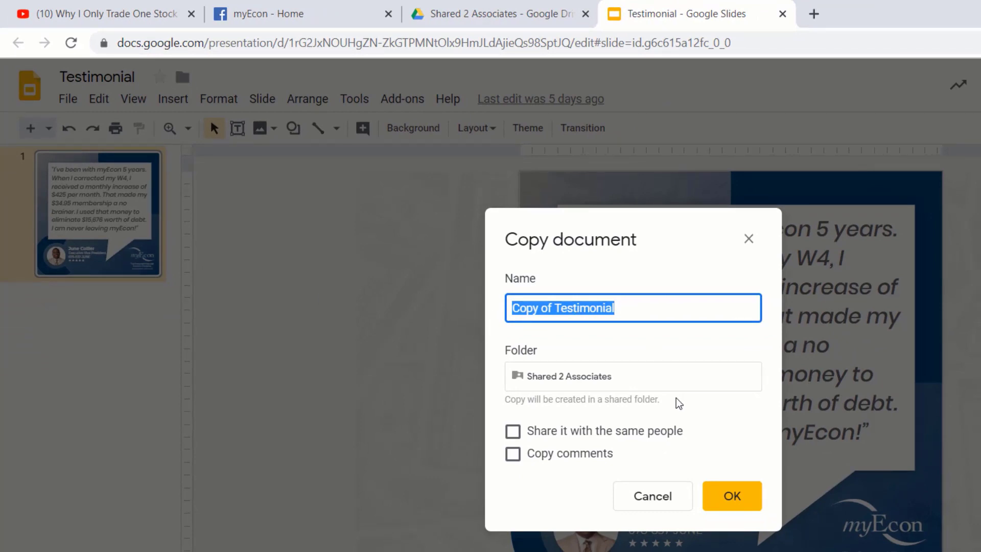
pyautogui.click(730, 500)
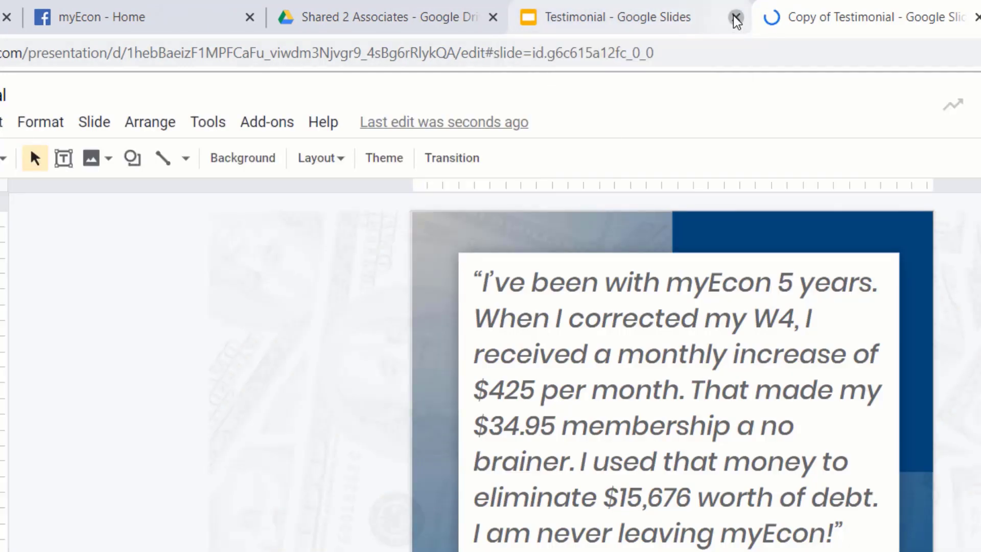
pyautogui.click(736, 18)
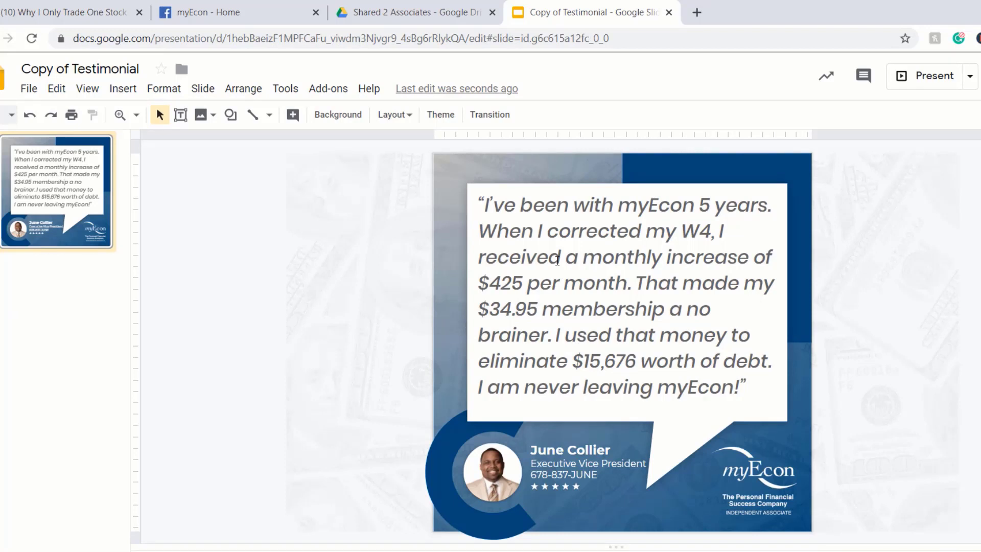
pyautogui.click(558, 260)
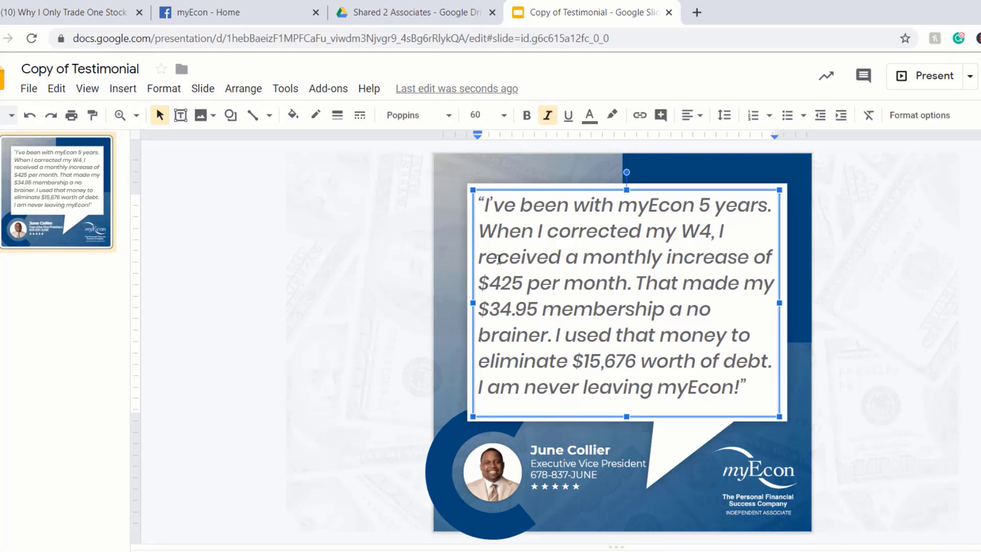
pyautogui.moveTo(486, 204); pyautogui.dragTo(734, 382)
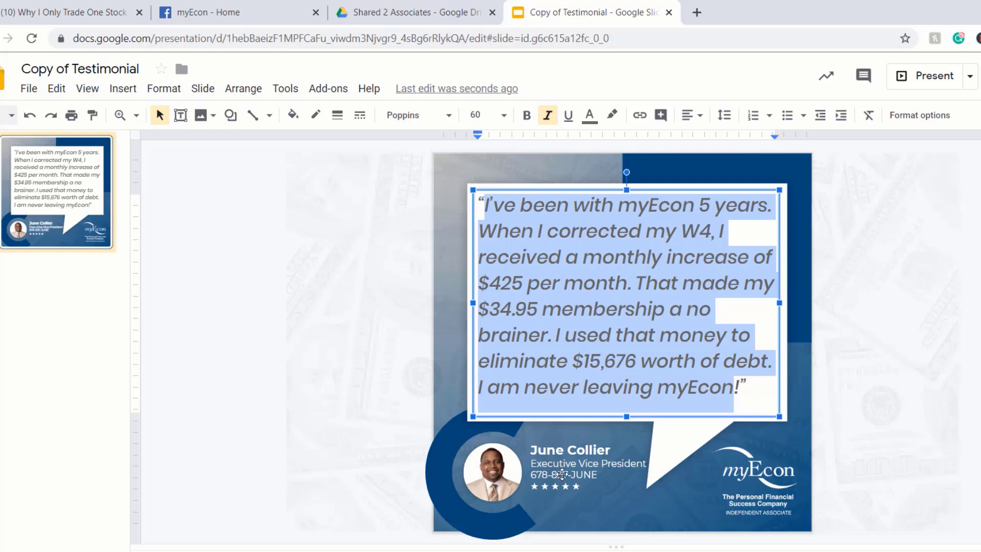
pyautogui.click(564, 473)
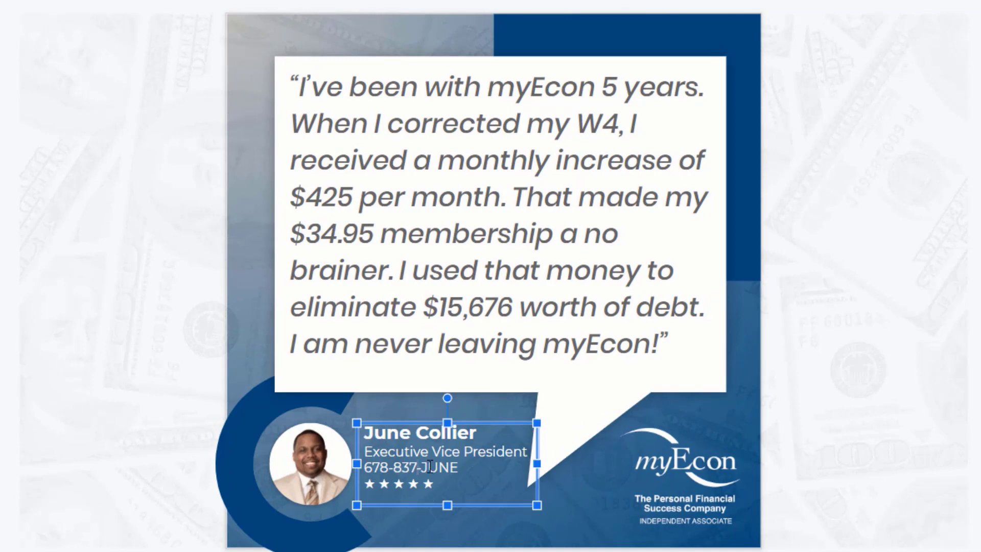
pyautogui.click(312, 462)
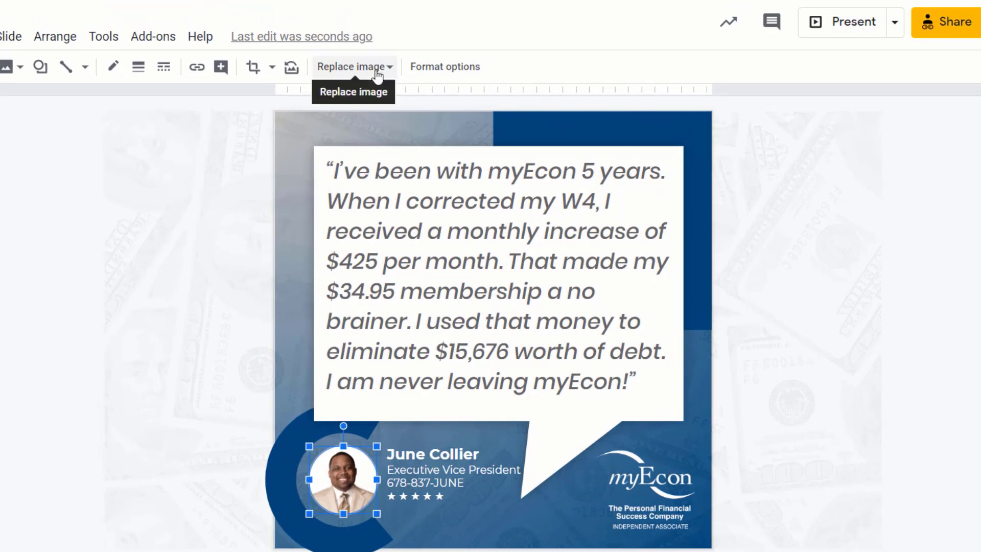
# Step: Swap the circular headshot for about-bg+.jpg uploaded from the computer
pyautogui.click(377, 77)
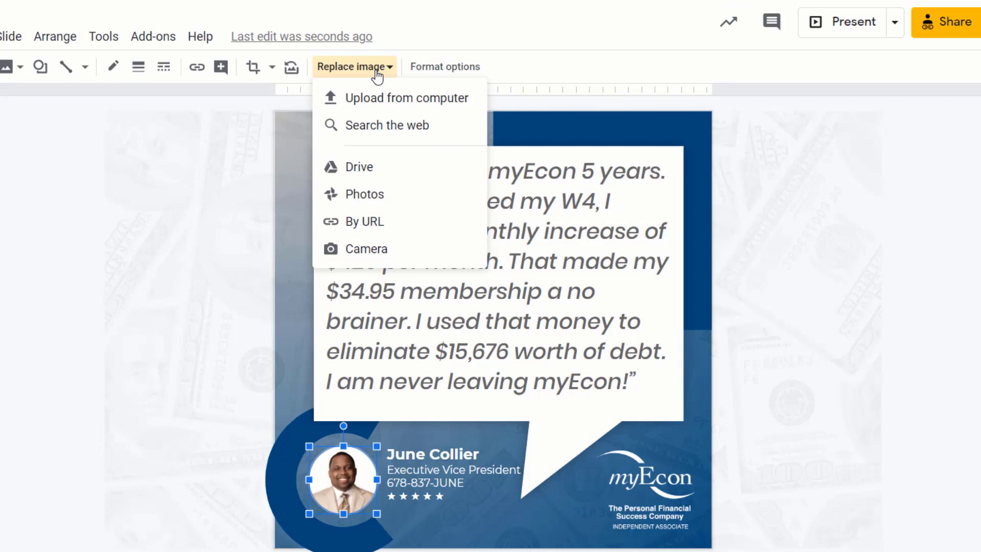
pyautogui.click(373, 98)
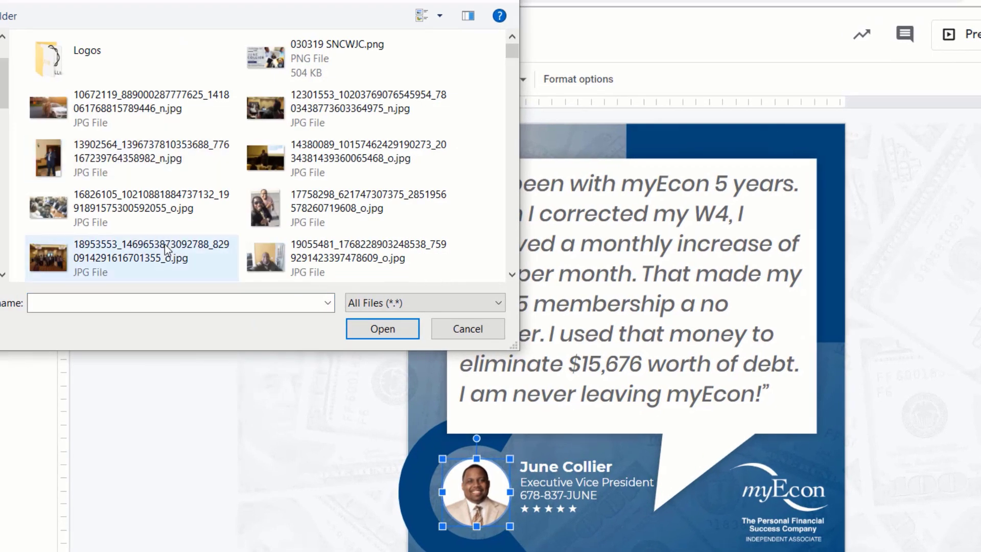
pyautogui.scroll(-3, 165, 250)
pyautogui.scroll(-6, 165, 249)
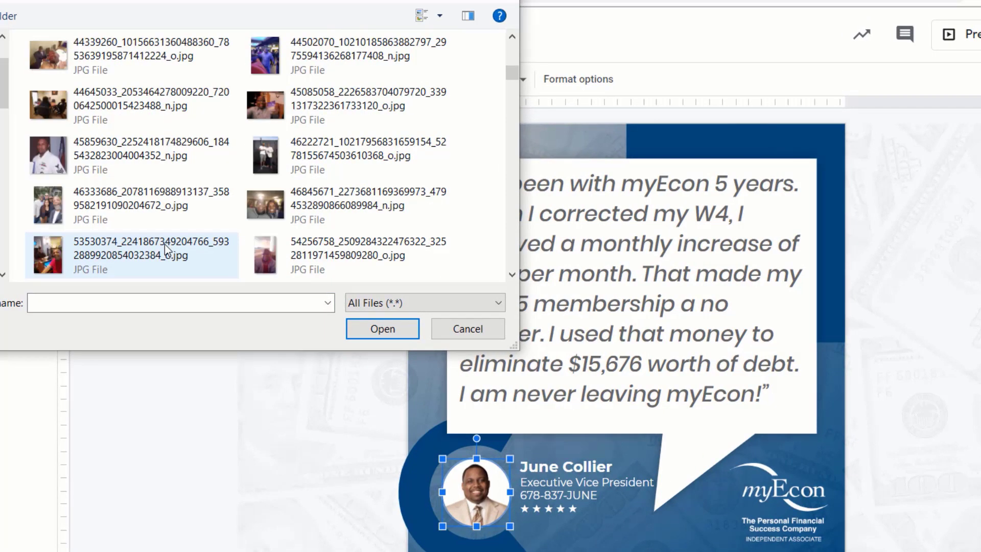
pyautogui.scroll(2, 165, 249)
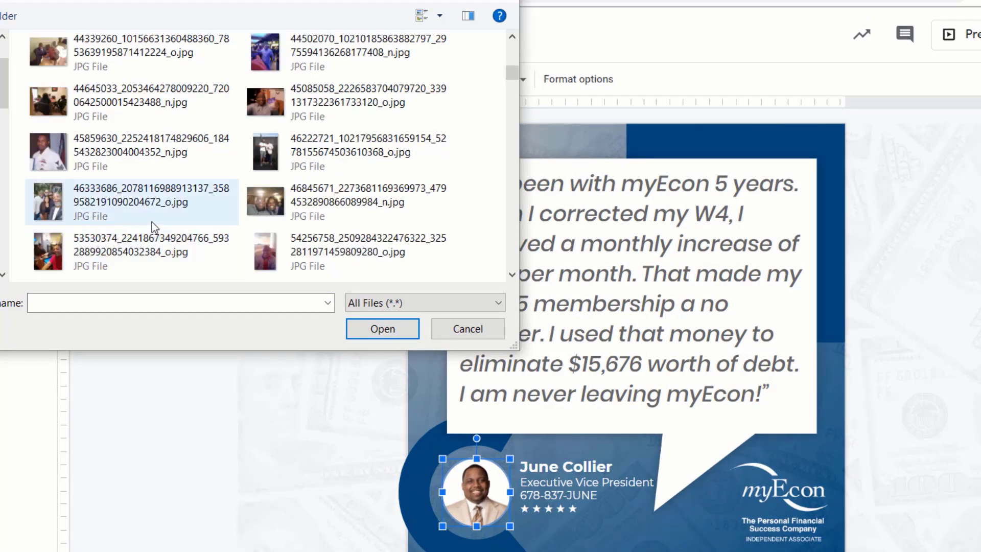
pyautogui.scroll(-3, 151, 221)
pyautogui.click(272, 67)
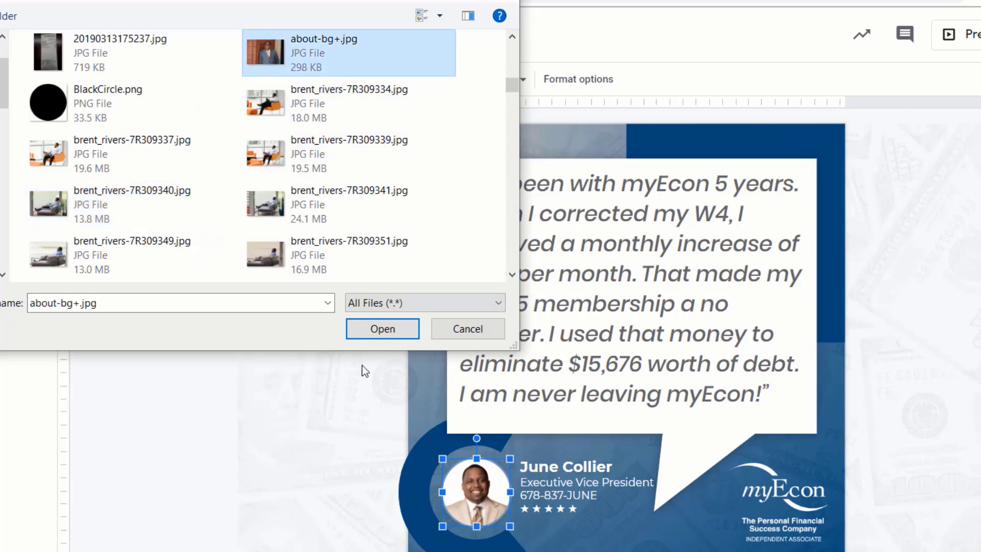
pyautogui.click(385, 333)
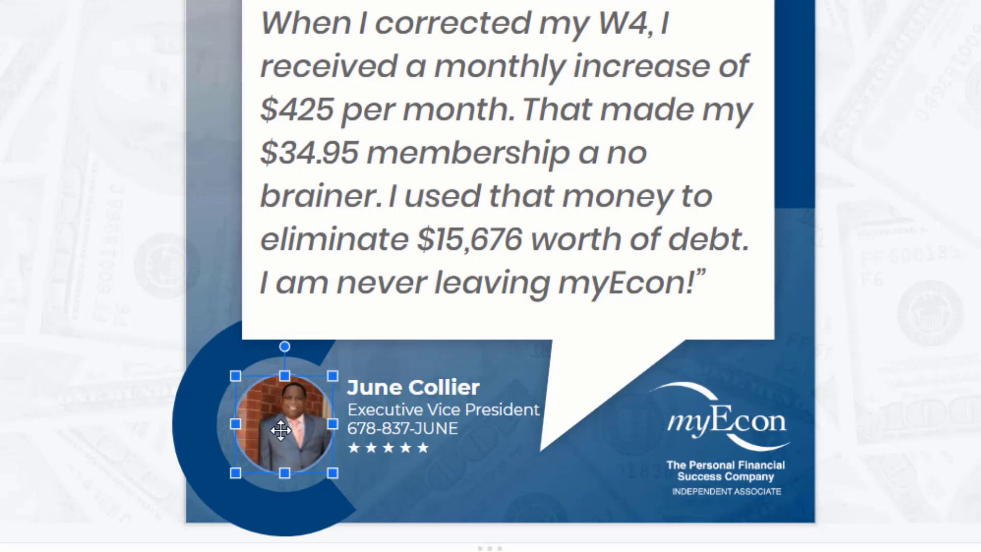
# Step: Crop the new portrait, enlarging it and shifting it left so the face is centred in the circle
pyautogui.doubleClick(301, 416)
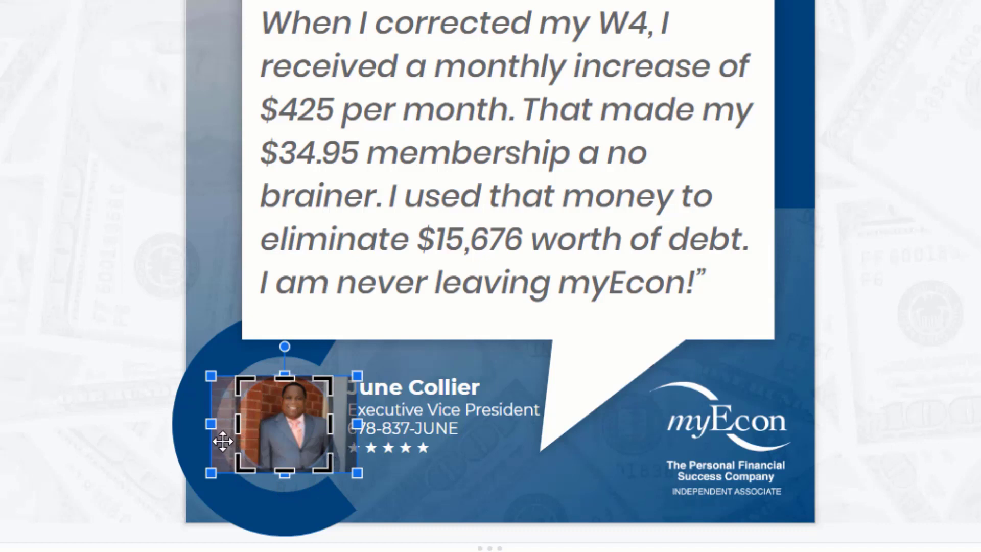
pyautogui.moveTo(223, 441); pyautogui.dragTo(210, 441)
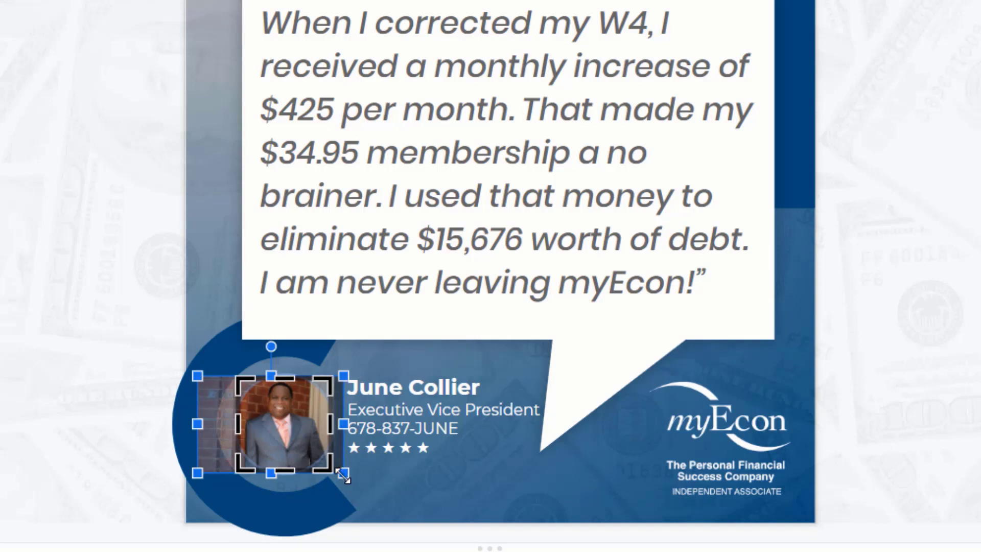
pyautogui.moveTo(343, 474); pyautogui.dragTo(413, 520)
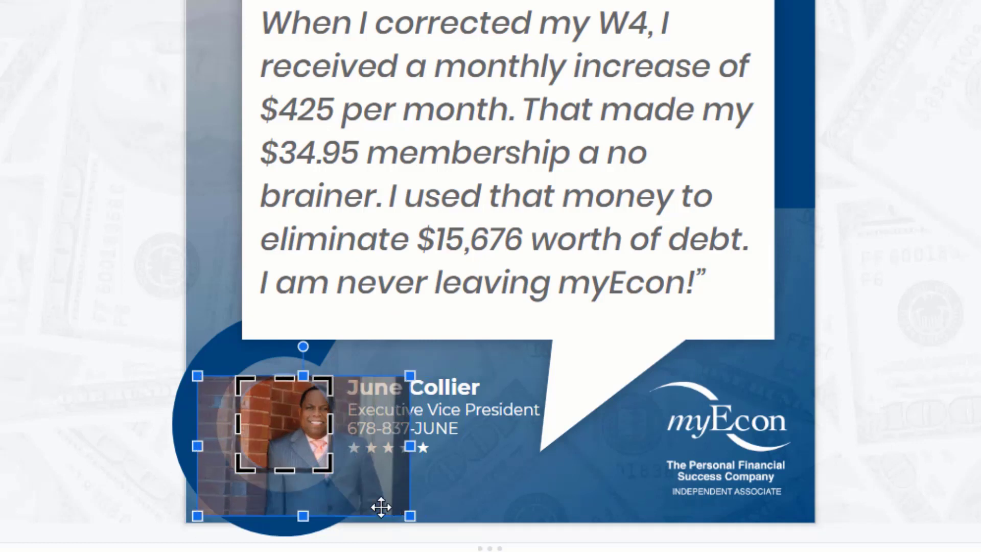
pyautogui.moveTo(366, 479); pyautogui.dragTo(331, 484)
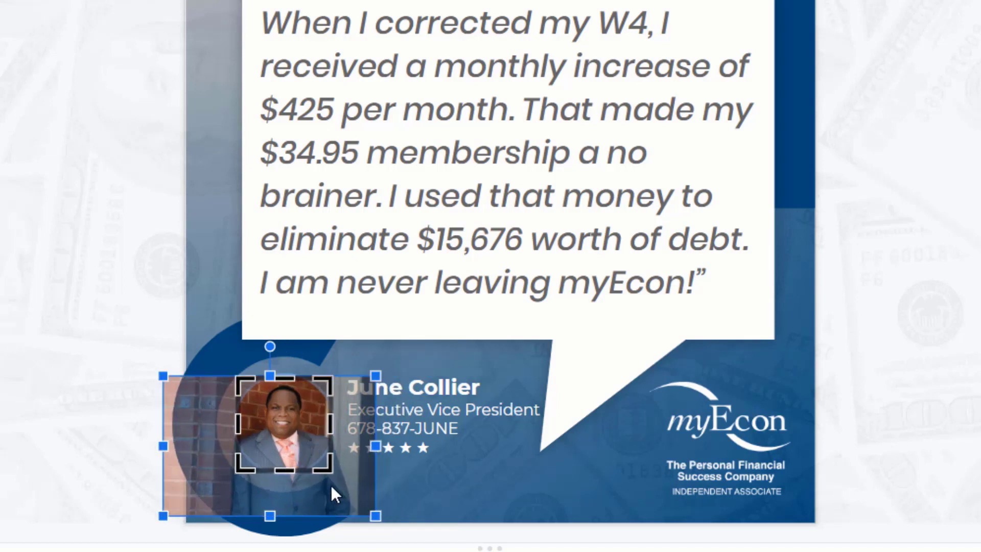
pyautogui.press('Return')
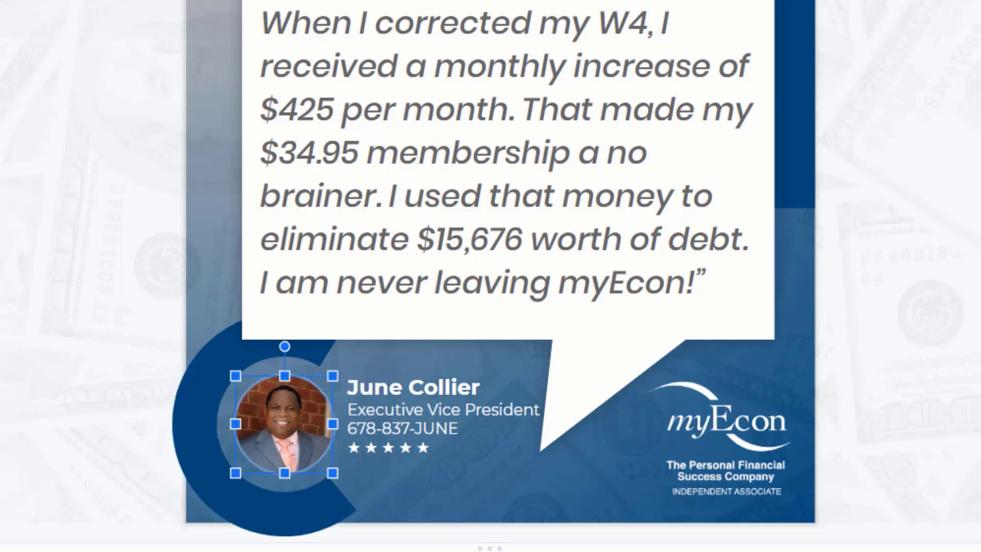
pyautogui.press('Escape')
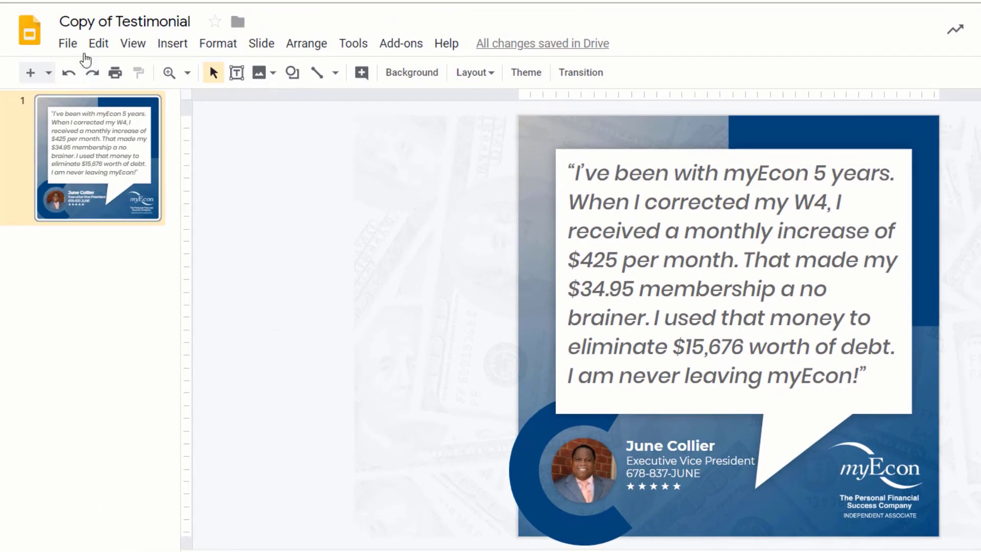
# Step: Show the File > Download formats, including PNG image for the current slide
pyautogui.click(69, 45)
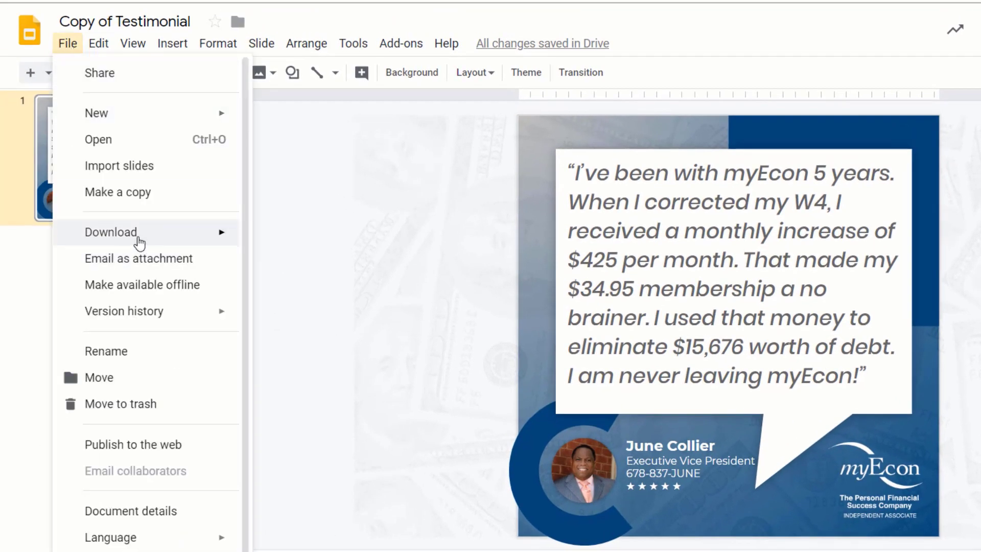
pyautogui.moveTo(139, 242)
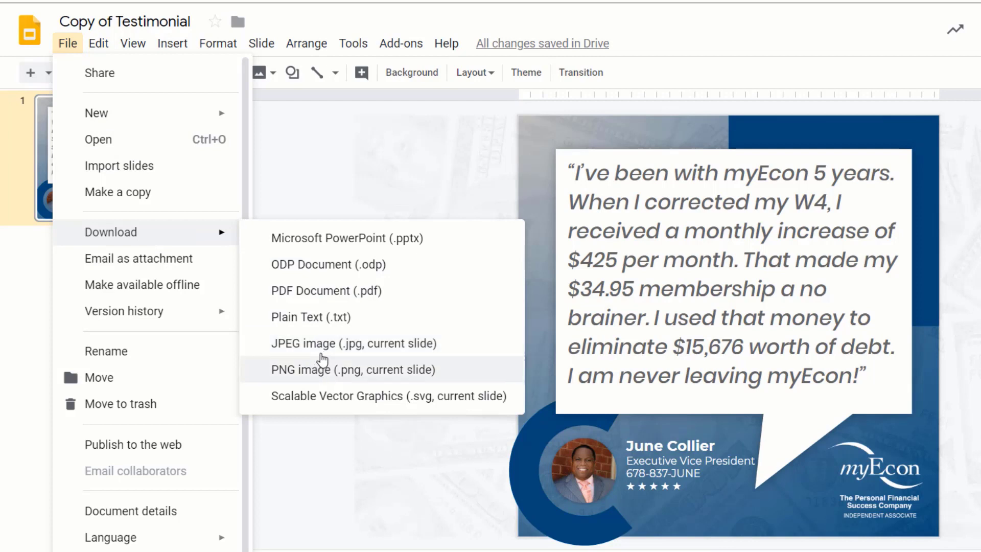